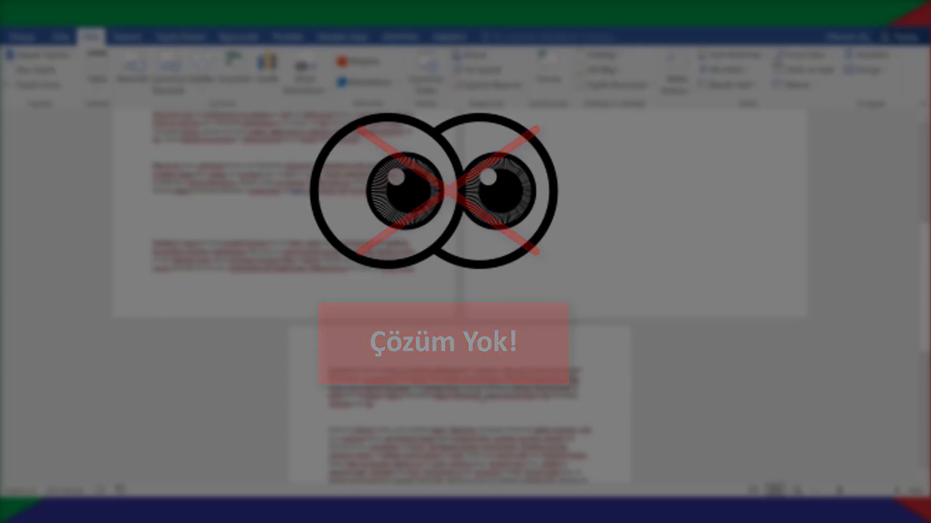
Erase the leftover sentence at the top of page 2, cutting the count to 961 words.
scroll(474, 388, up, 1)
scroll(474, 387, up, 2)
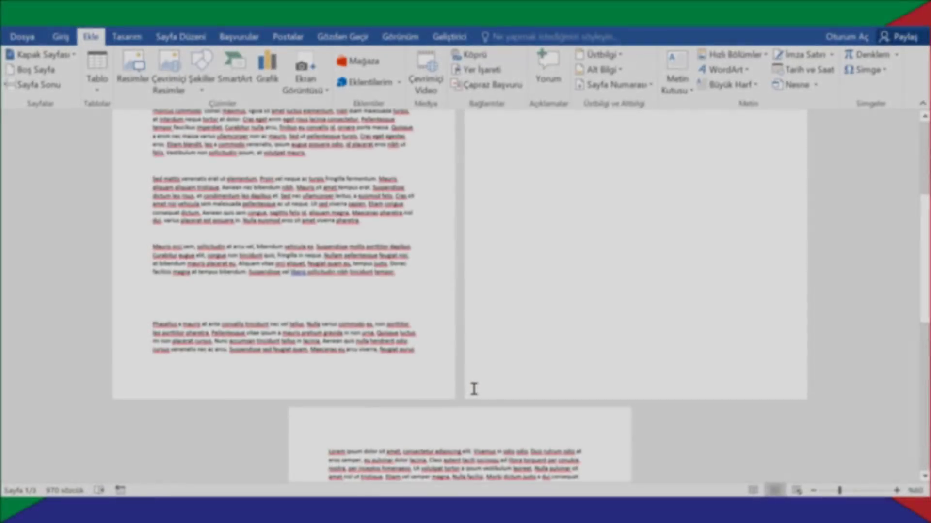
scroll(469, 391, up, 1)
scroll(470, 392, up, 3)
scroll(470, 391, up, 2)
scroll(470, 391, up, 2)
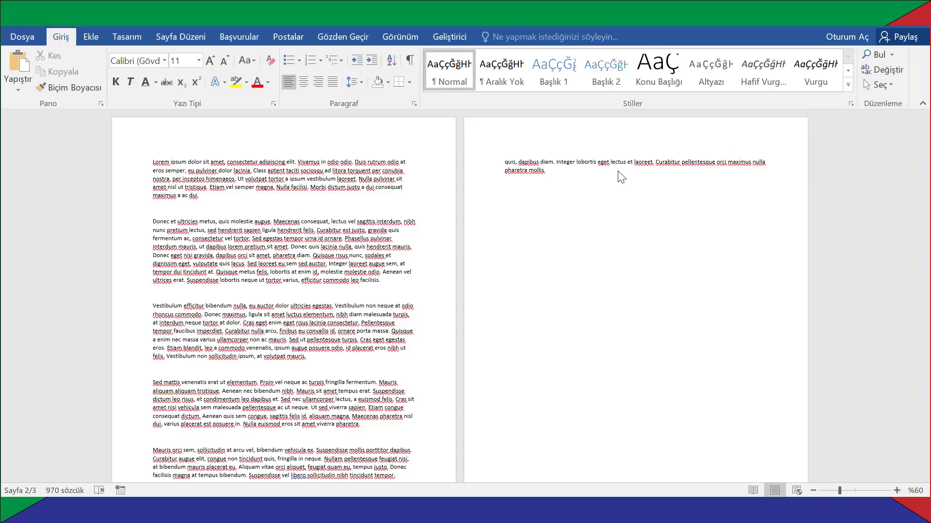
click(269, 202)
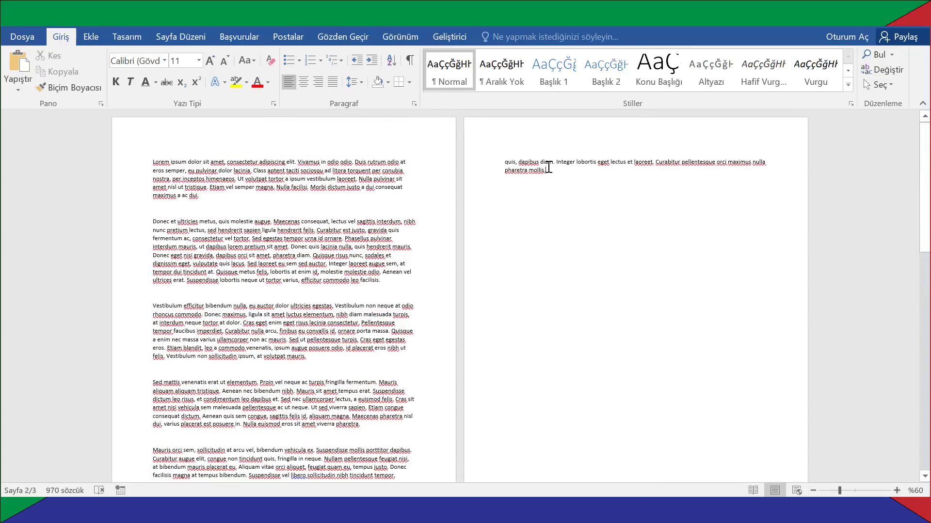
key(BackSpace)
key(BackSpace)
key(BackSpace)
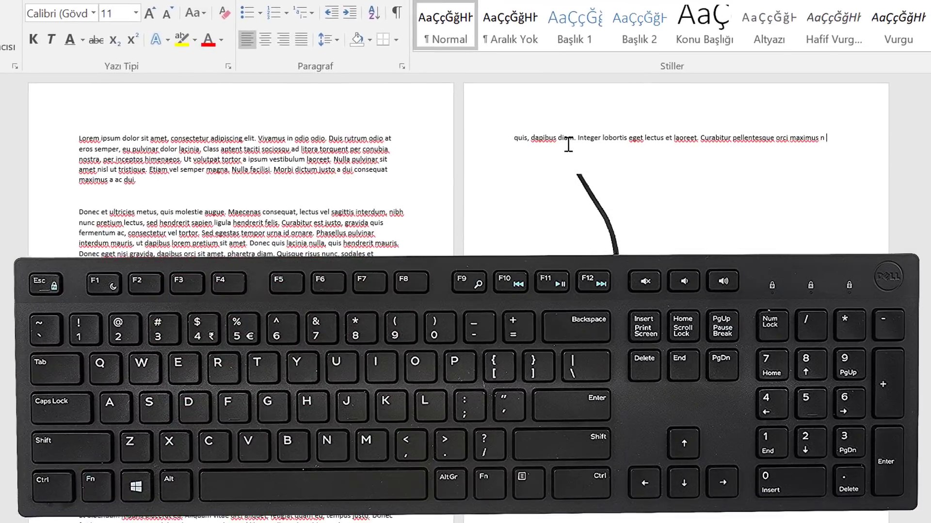
key(BackSpace)
key(BackSpace)
key(BackSpace)
key(BackSpace)
key(BackSpace)
key(BackSpace)
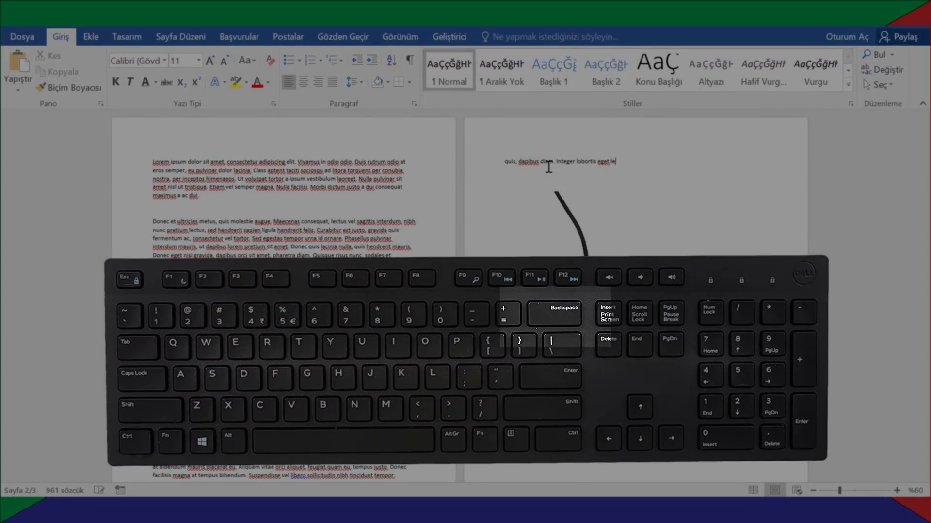
key(BackSpace)
key(BackSpace)
key(BackSpace)
key(BackSpace)
key(BackSpace)
key(BackSpace)
key(BackSpace)
key(BackSpace)
key(BackSpace)
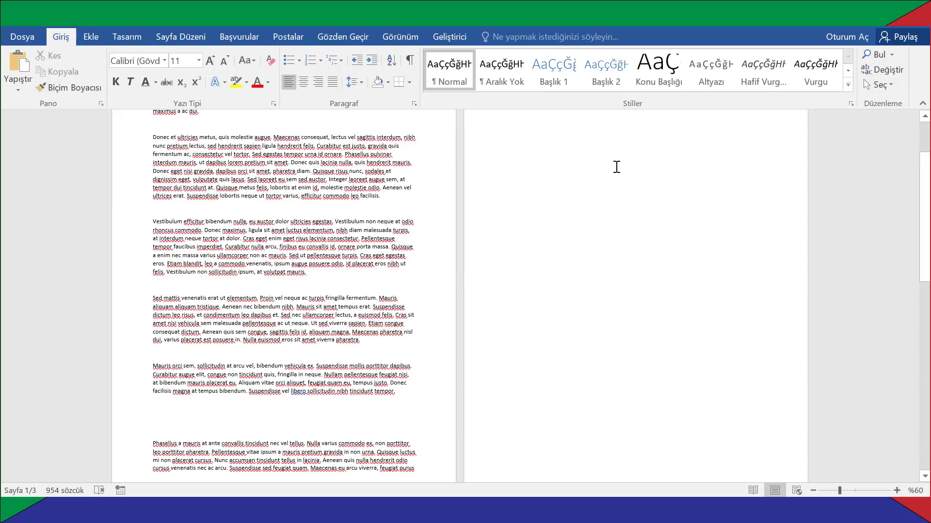
Set the insertion point on the emptied page 2 of the three-page, 954-word document.
ctrl+scroll(641, 188, down, 4)
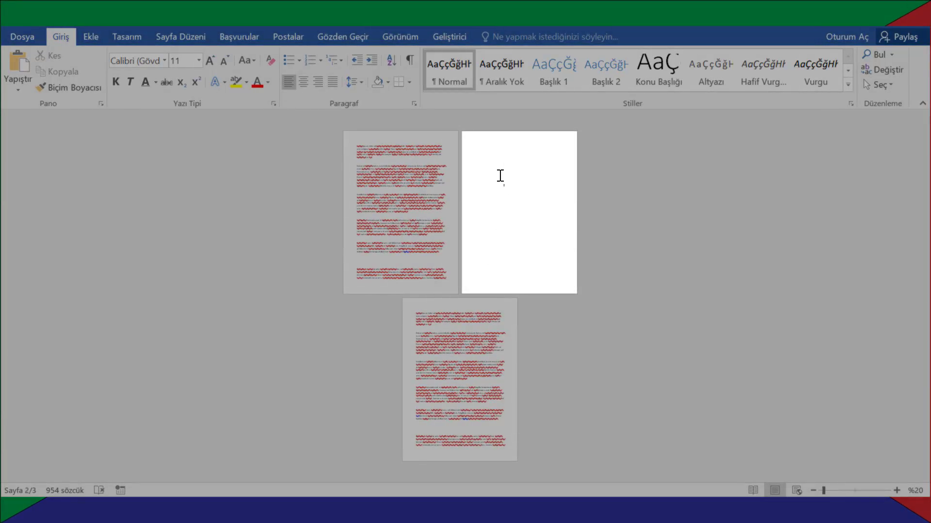
click(486, 148)
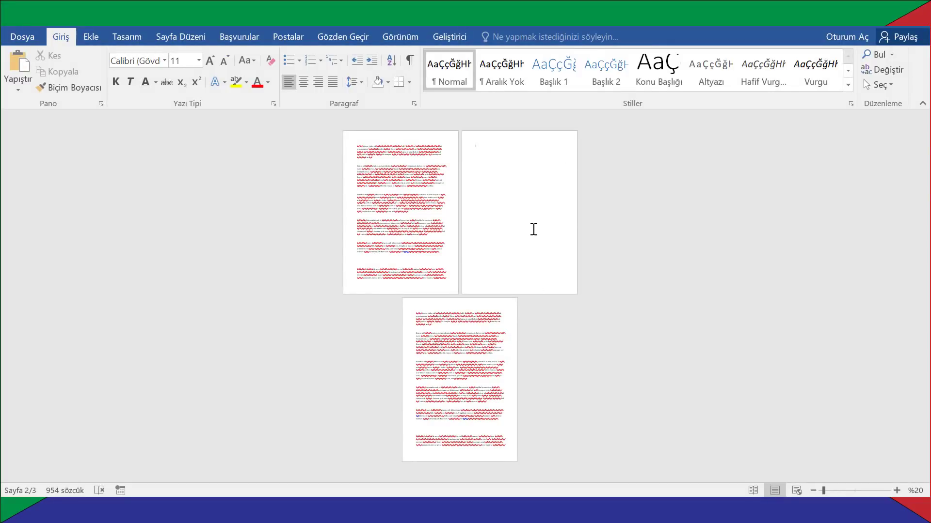
ctrl+scroll(483, 223, up, 4)
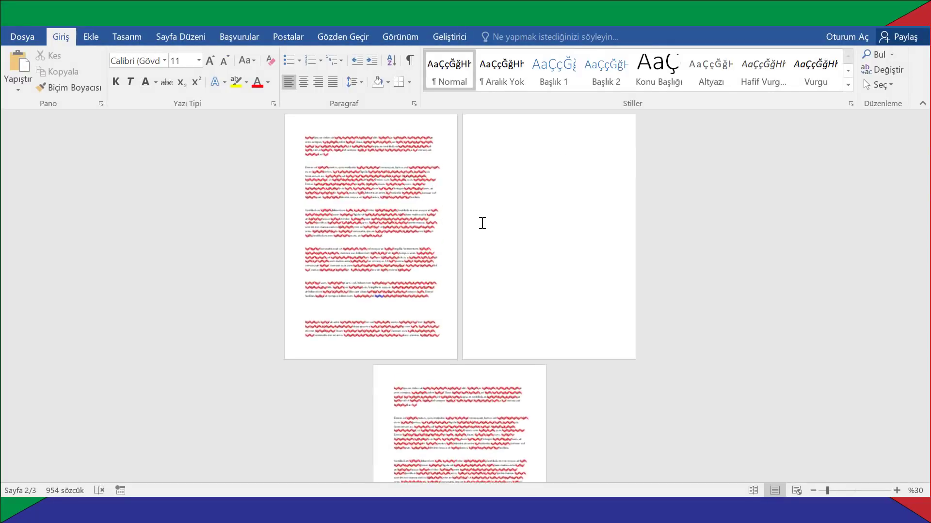
scroll(586, 207, up, 1)
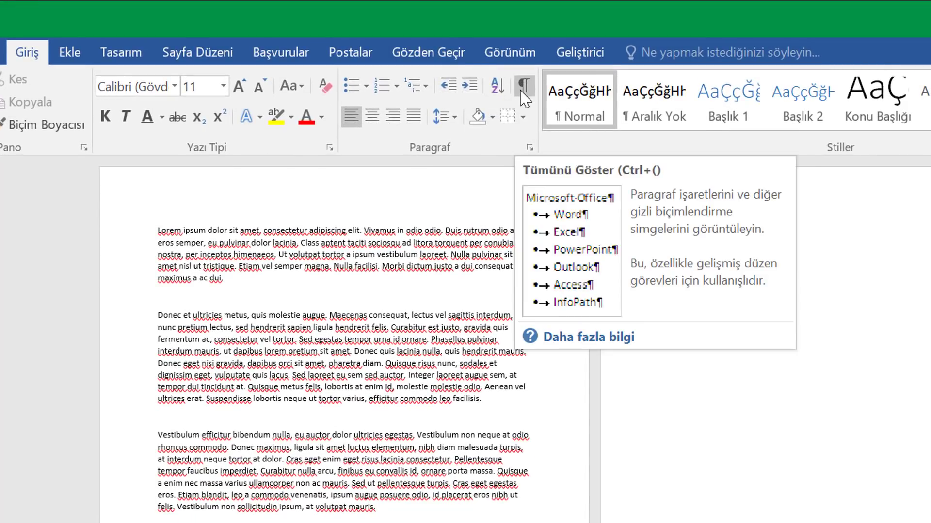
Turn on Show/Hide ¶ and select the nine empty paragraph marks on page 2.
click(523, 87)
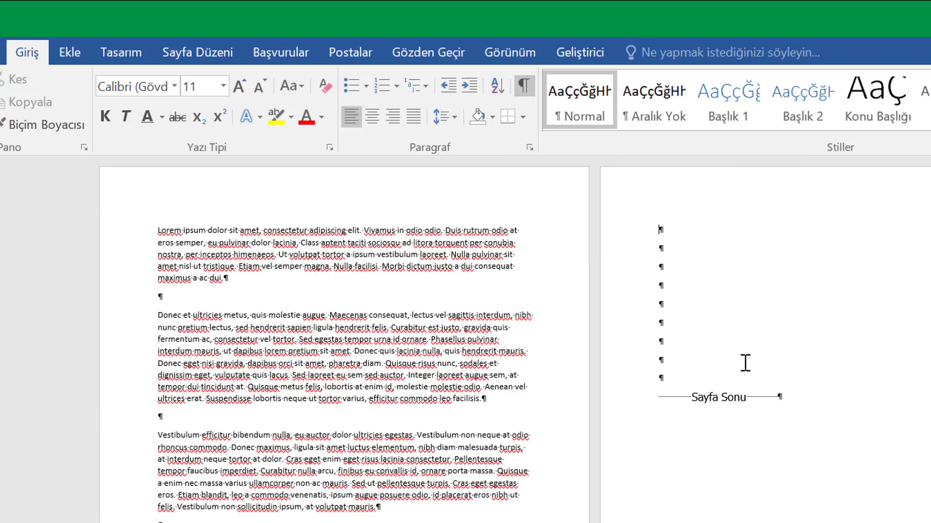
click(722, 364)
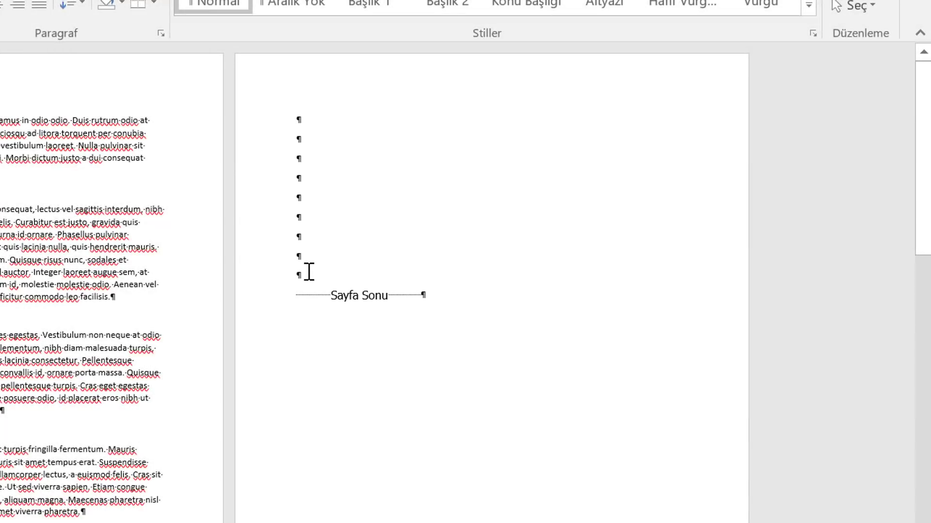
drag(306, 269, 299, 119)
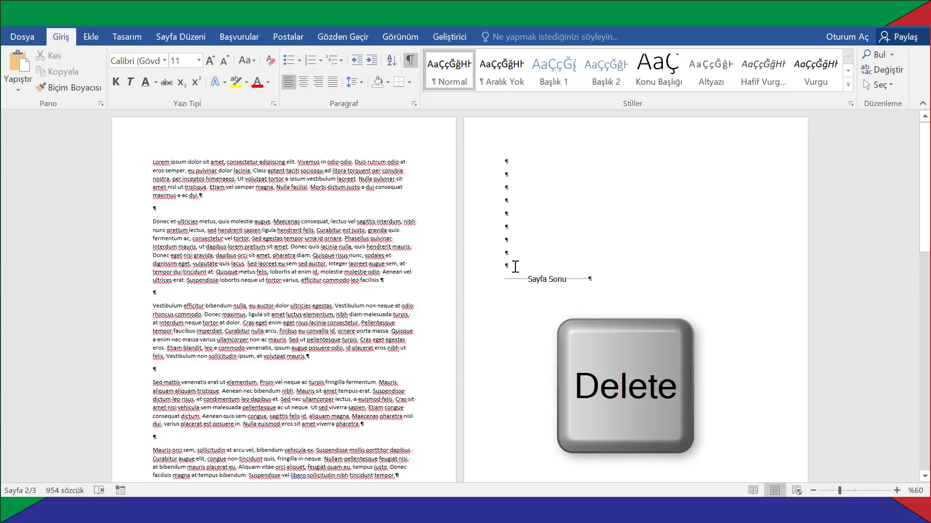
Delete the empty paragraph marks above the page break on page 2.
key(Delete)
key(Delete)
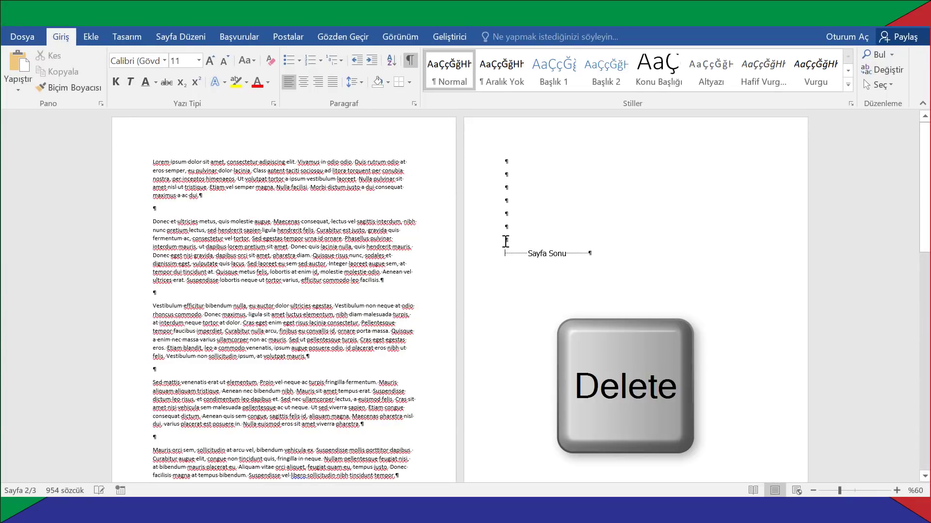
key(Delete)
key(Delete)
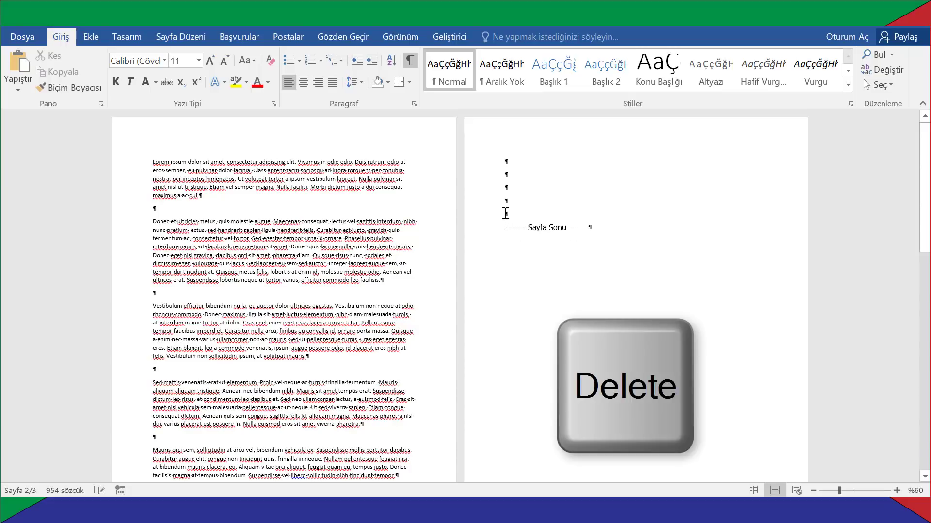
key(Delete)
key(Delete)
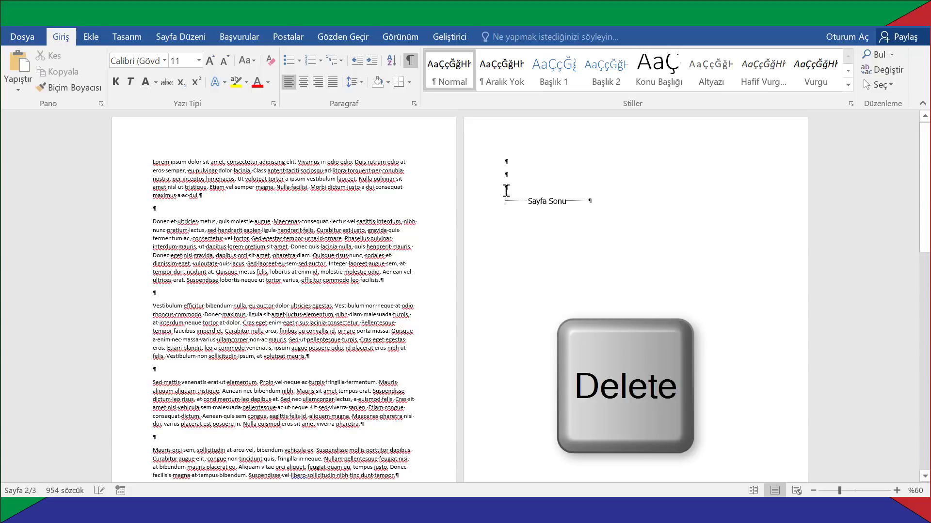
key(Delete)
key(Delete)
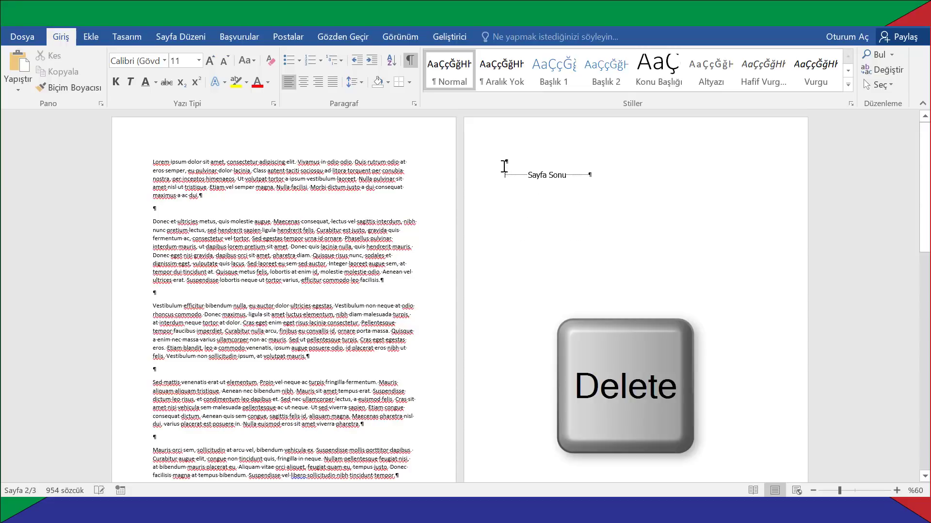
key(Delete)
key(Delete)
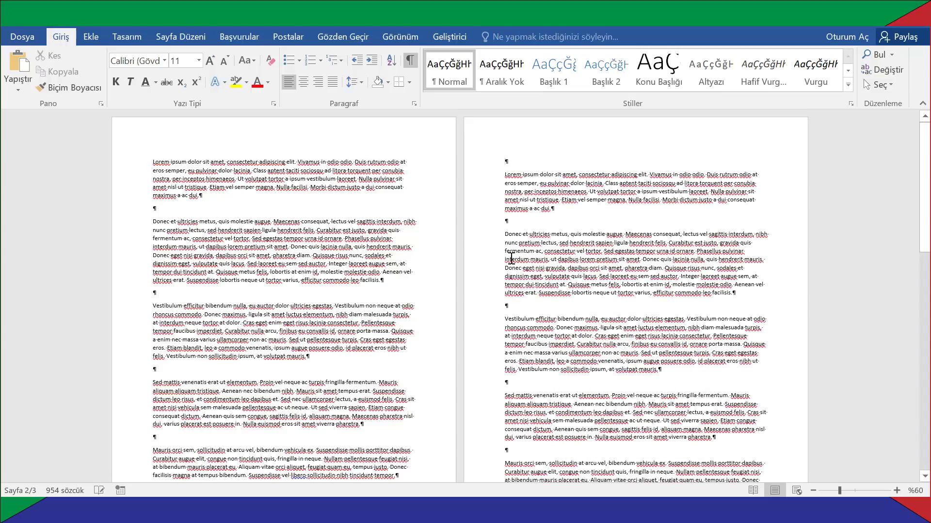
Delete the two leftover lines on page 3, leaving two pages at 924 words.
scroll(522, 289, down, 1)
scroll(523, 289, down, 2)
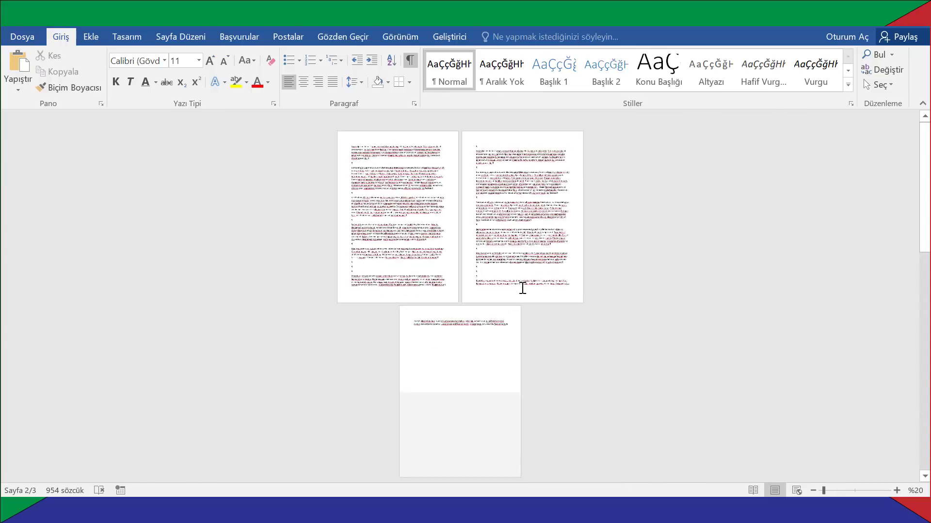
scroll(522, 288, down, 1)
scroll(523, 288, up, 2)
scroll(523, 288, up, 1)
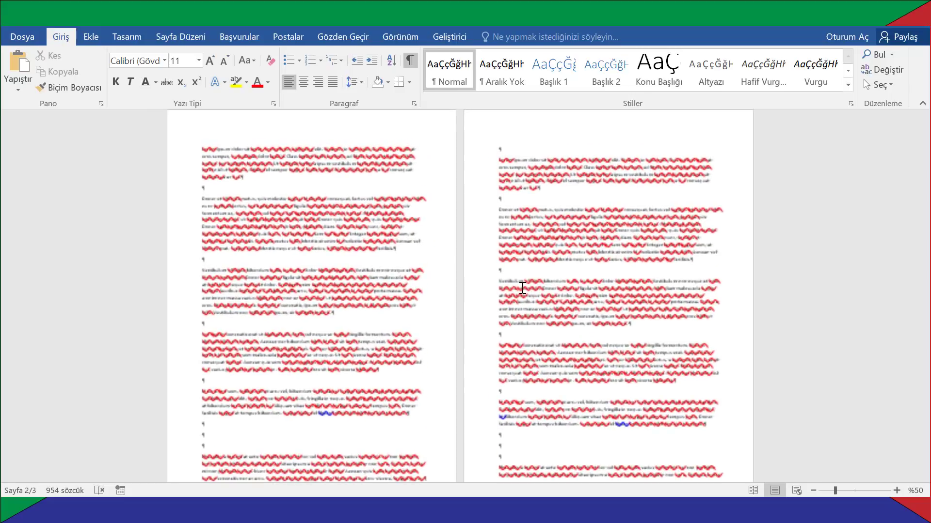
scroll(523, 288, down, 3)
scroll(517, 311, up, 2)
scroll(499, 347, down, 3)
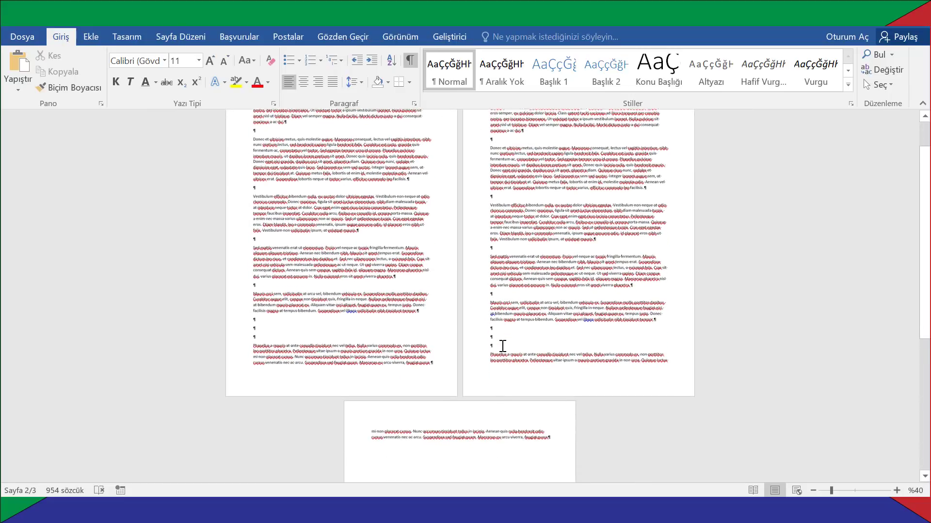
scroll(501, 347, down, 3)
scroll(534, 359, down, 2)
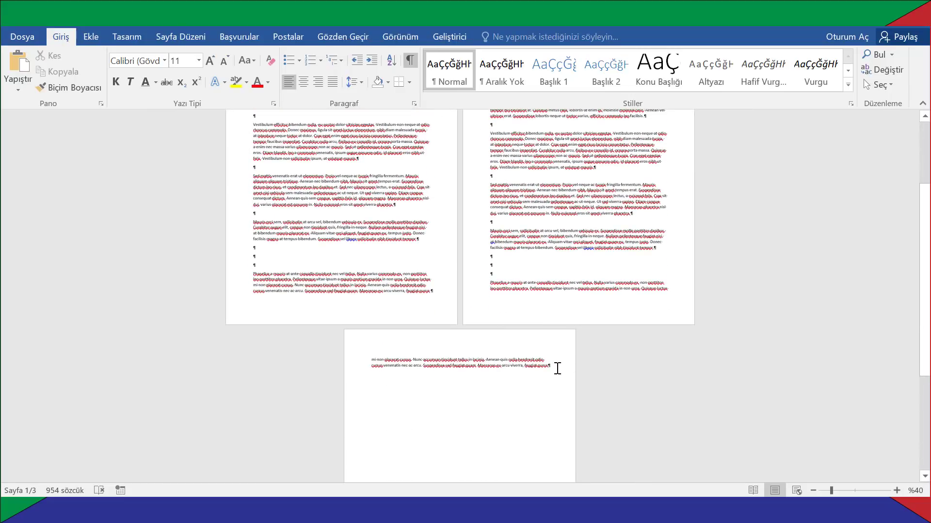
drag(558, 369, 366, 341)
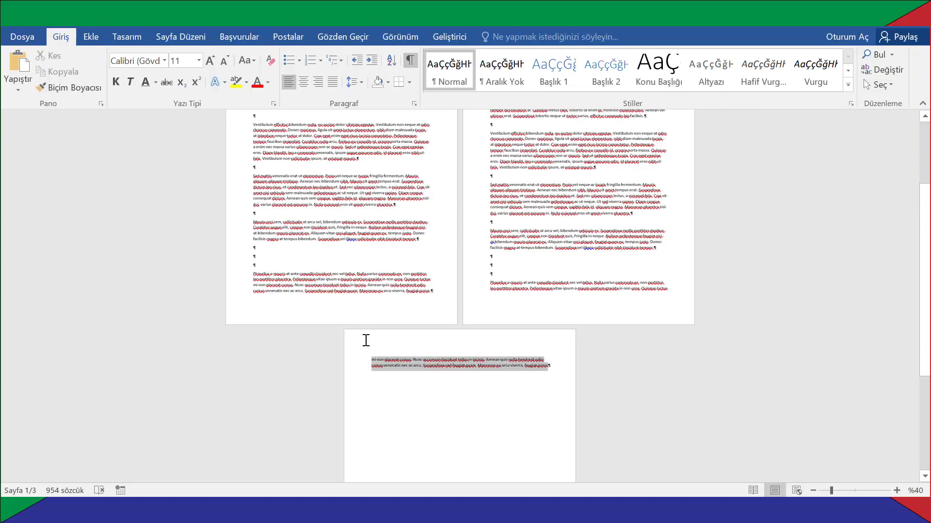
key(Delete)
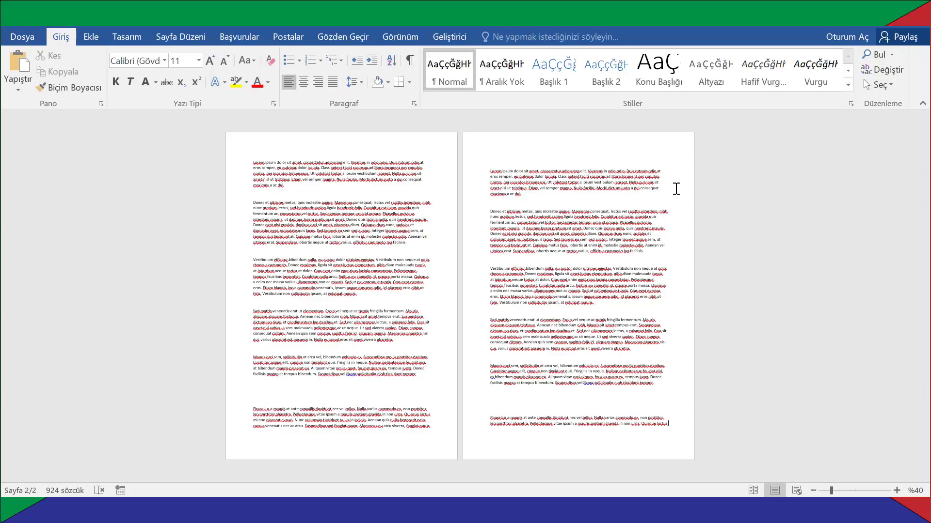
Bring back the removed text and blank page (954 words), then toggle formatting marks on and off.
key(ctrl+v)
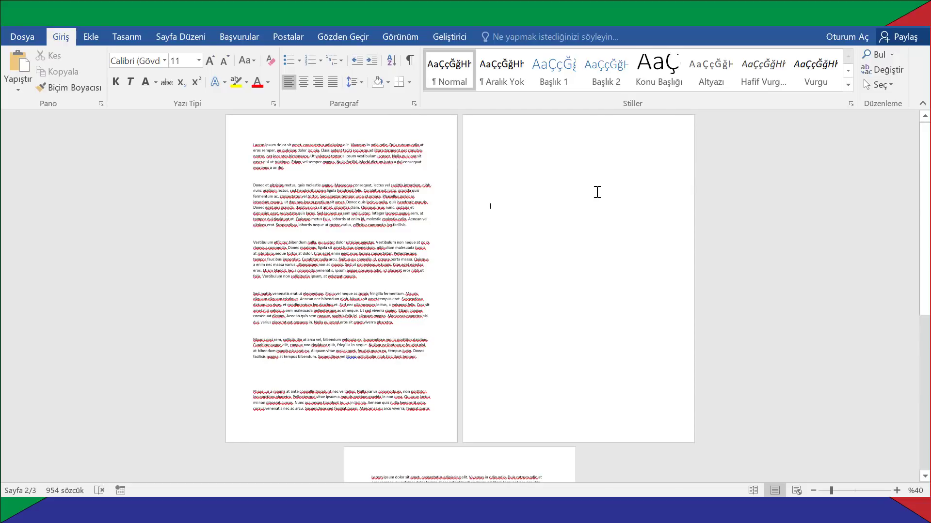
click(412, 57)
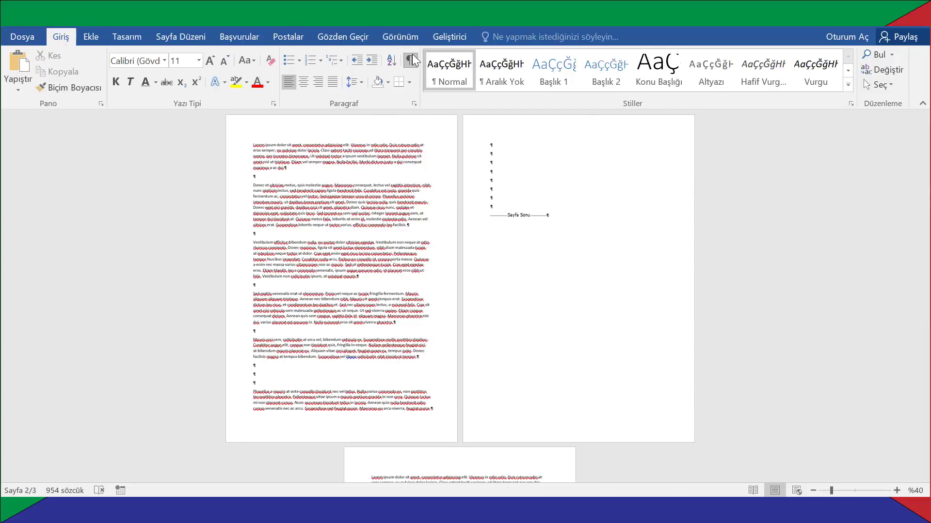
click(412, 57)
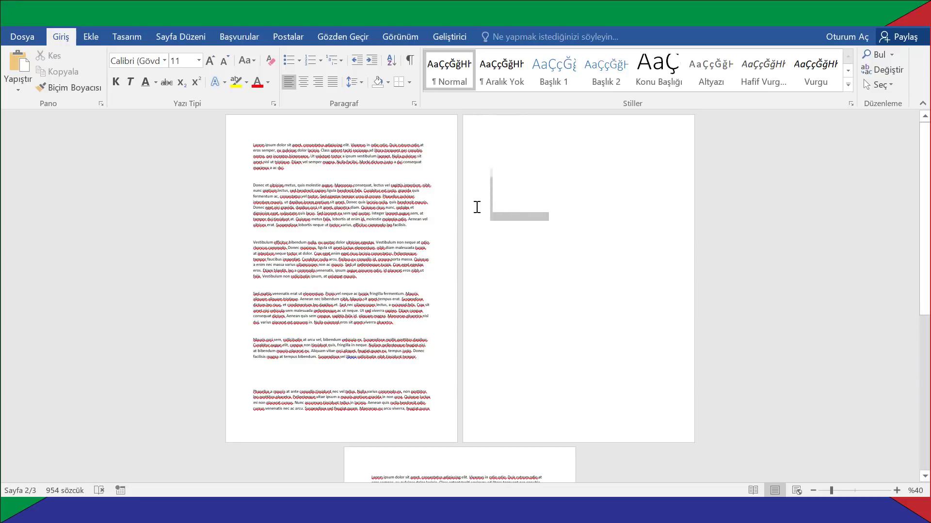
click(412, 60)
click(412, 56)
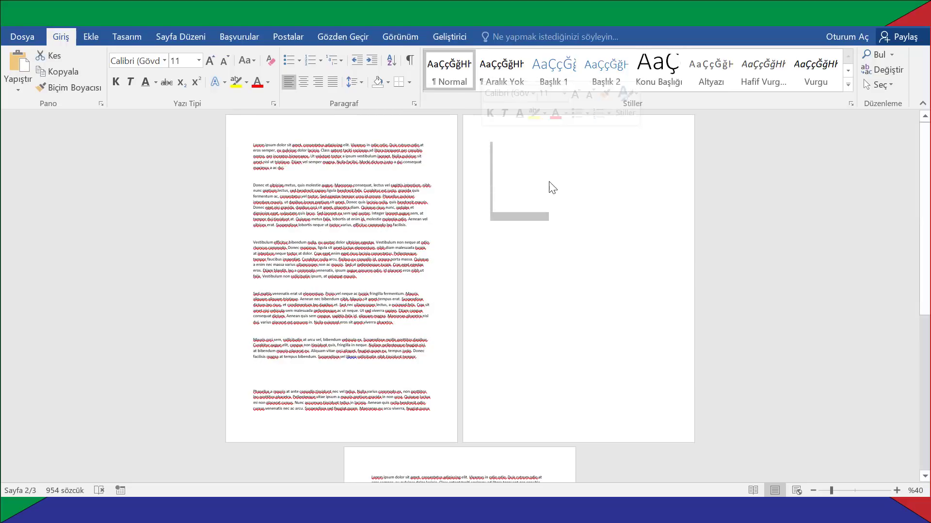
Delete the blank page and the duplicate text from 'fringilla in neque' onward, leaving one 477-word page.
key(Delete)
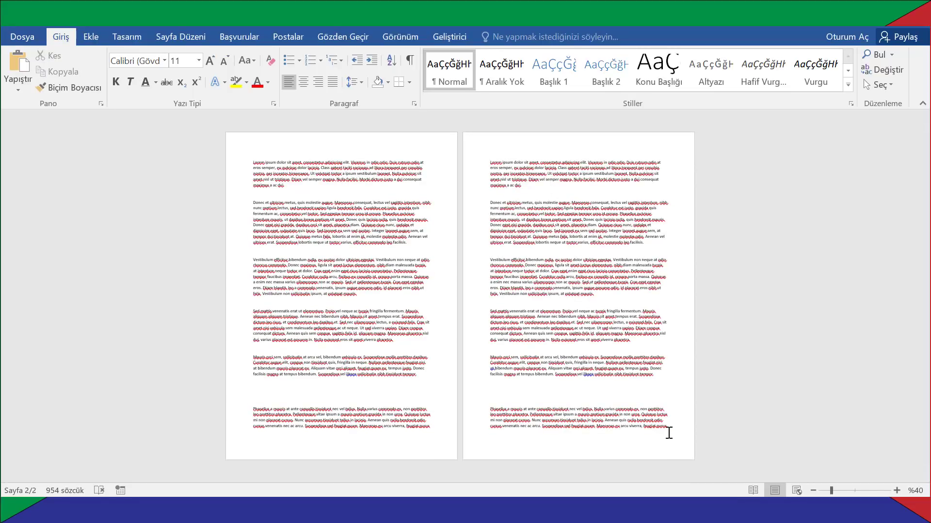
mouse_move(669, 432)
mouse_down()
mouse_move(571, 347)
mouse_move(493, 165)
mouse_up()
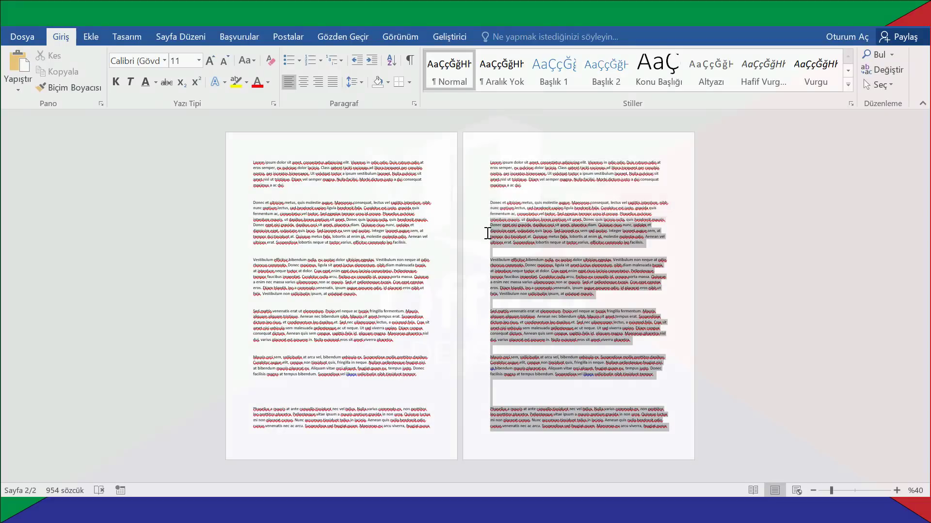
key(Delete)
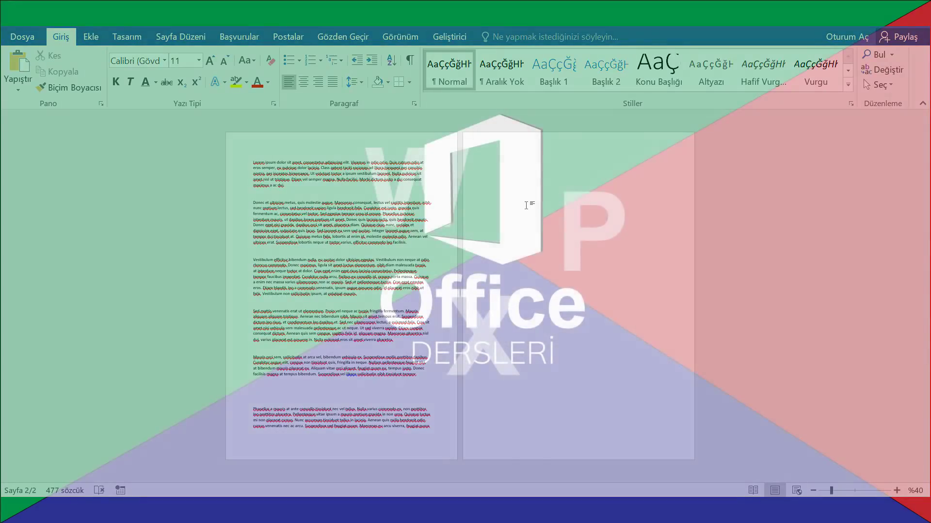
key(BackSpace)
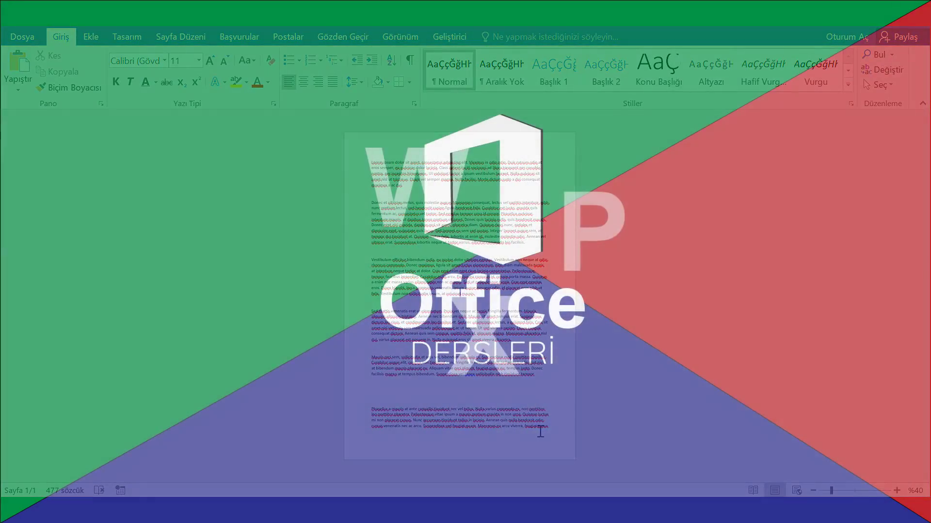